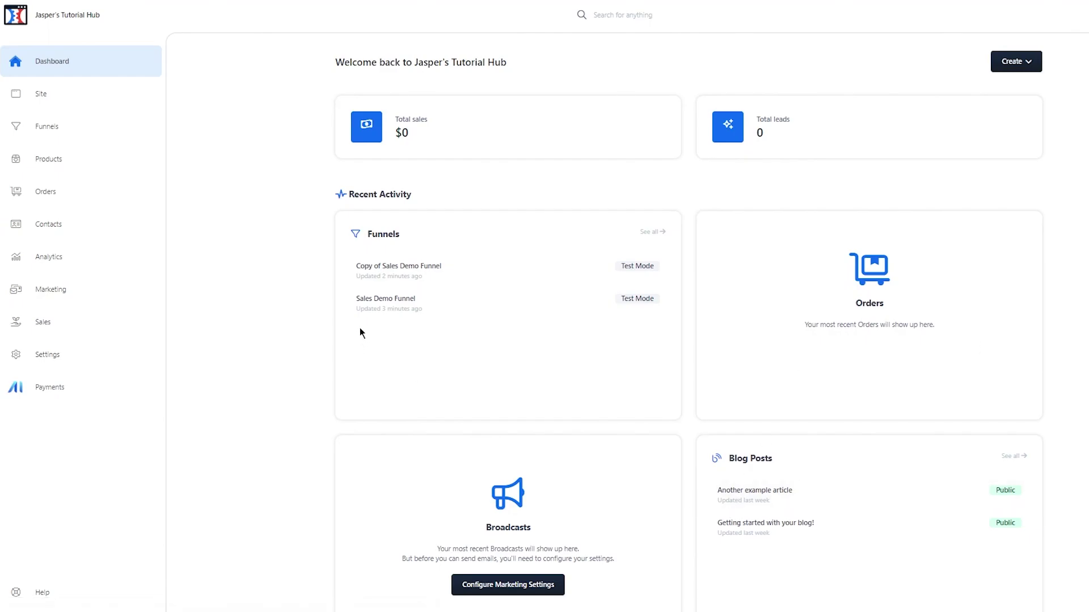
- Scroll up and down through the workspace dashboard to look it over
scroll(455, 348, "down", 9)
scroll(455, 349, "down", 4)
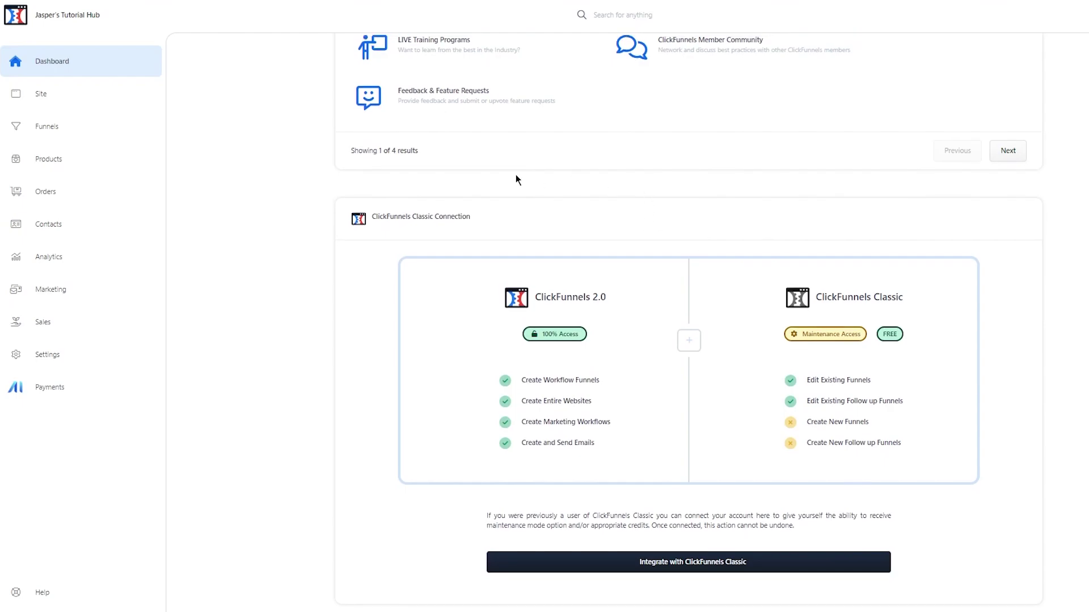
scroll(538, 254, "up", 15)
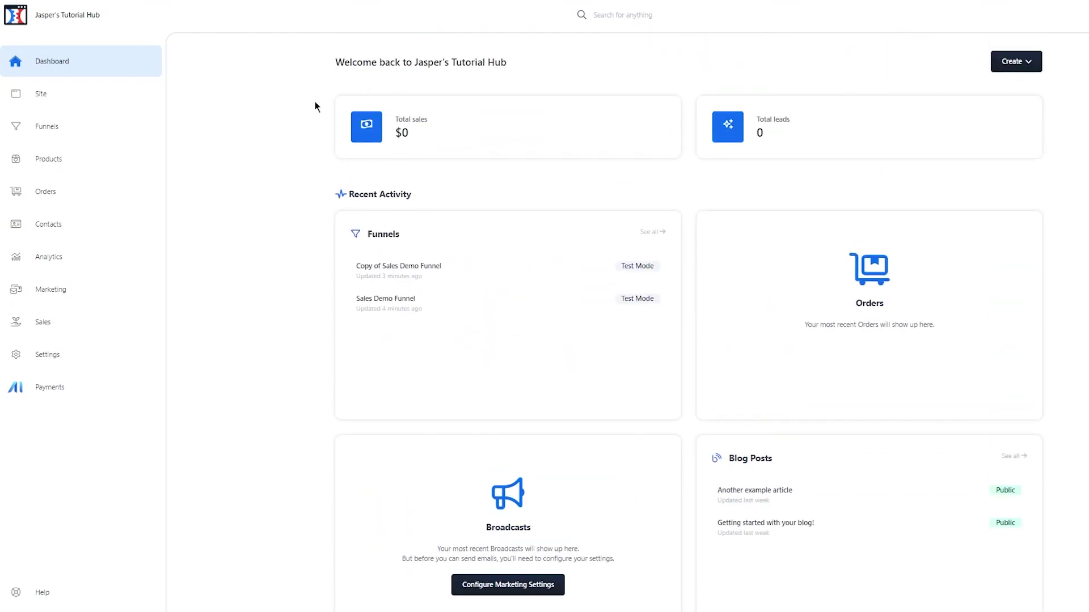
scroll(328, 282, "down", 9)
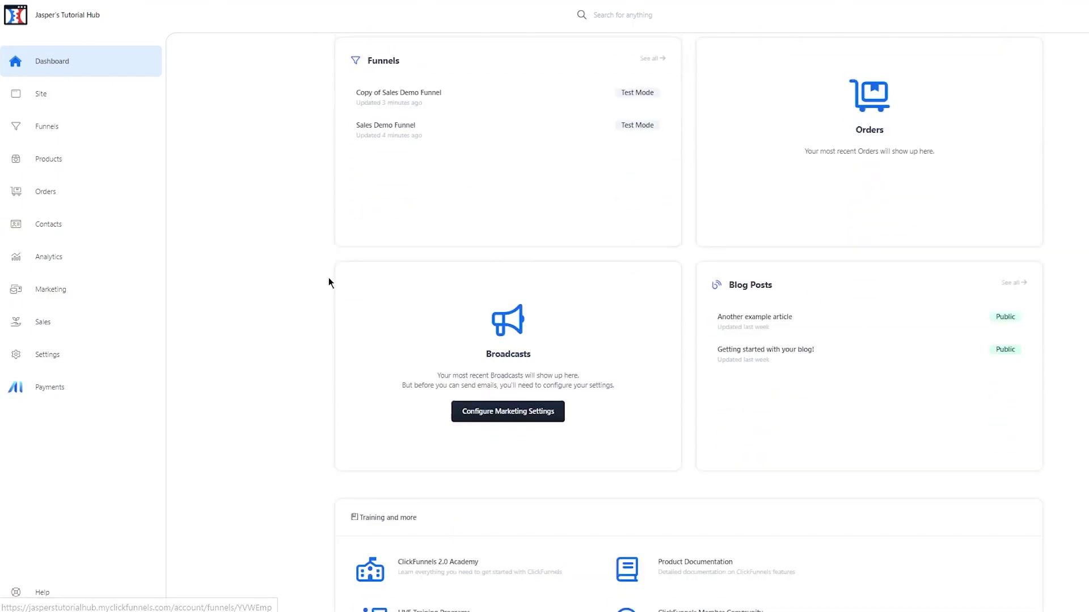
scroll(334, 243, "down", 2)
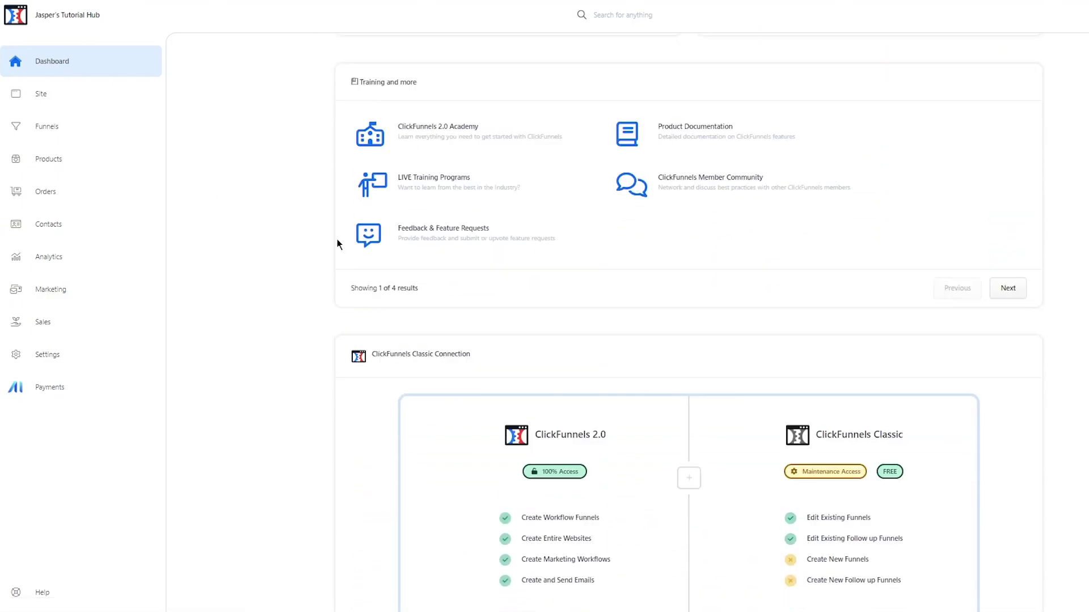
scroll(404, 206, "up", 11)
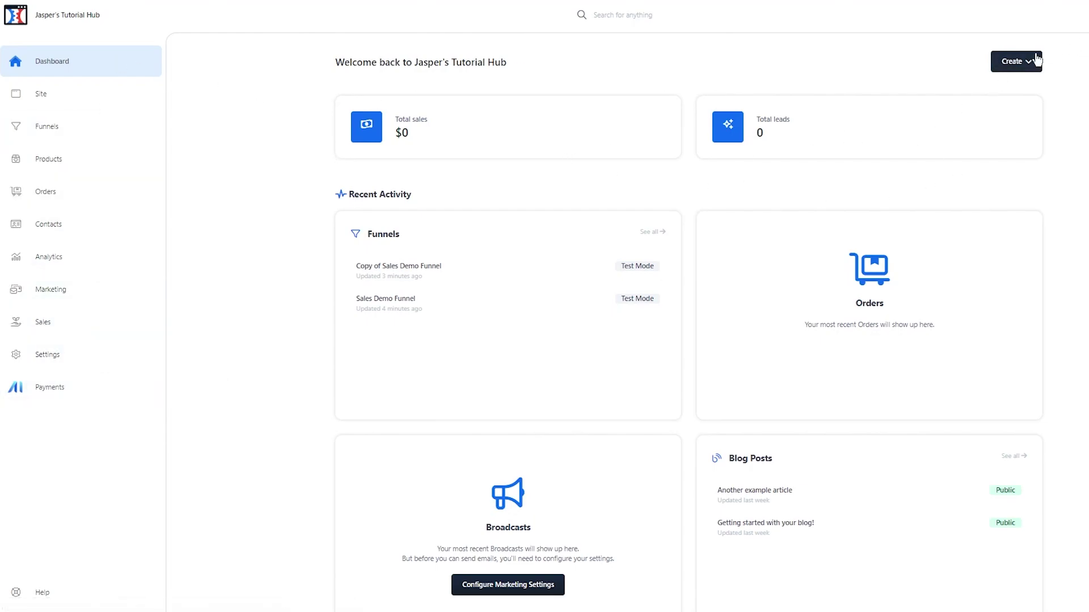
- Glance at the Create menu's item types, then open Site to see the public CF2.0 - Hero Theme
left_click(1014, 62)
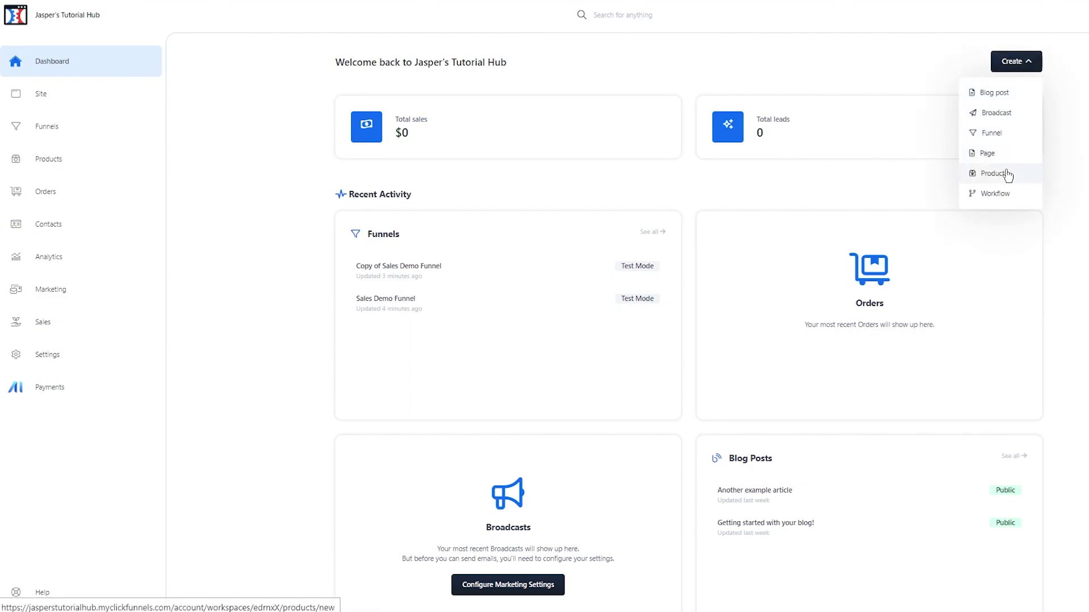
left_click(1048, 196)
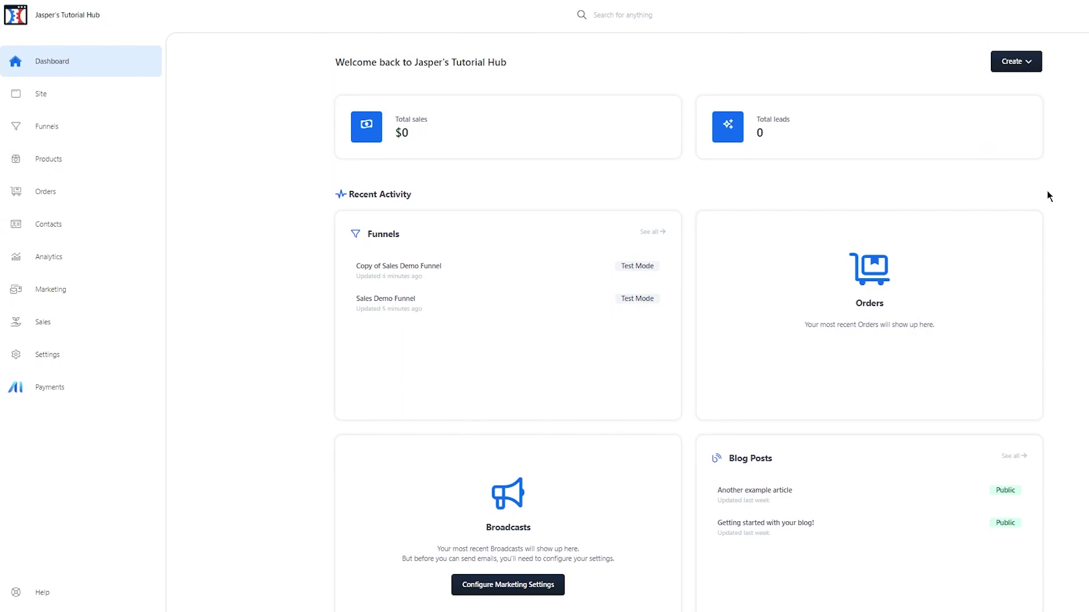
left_click(73, 96)
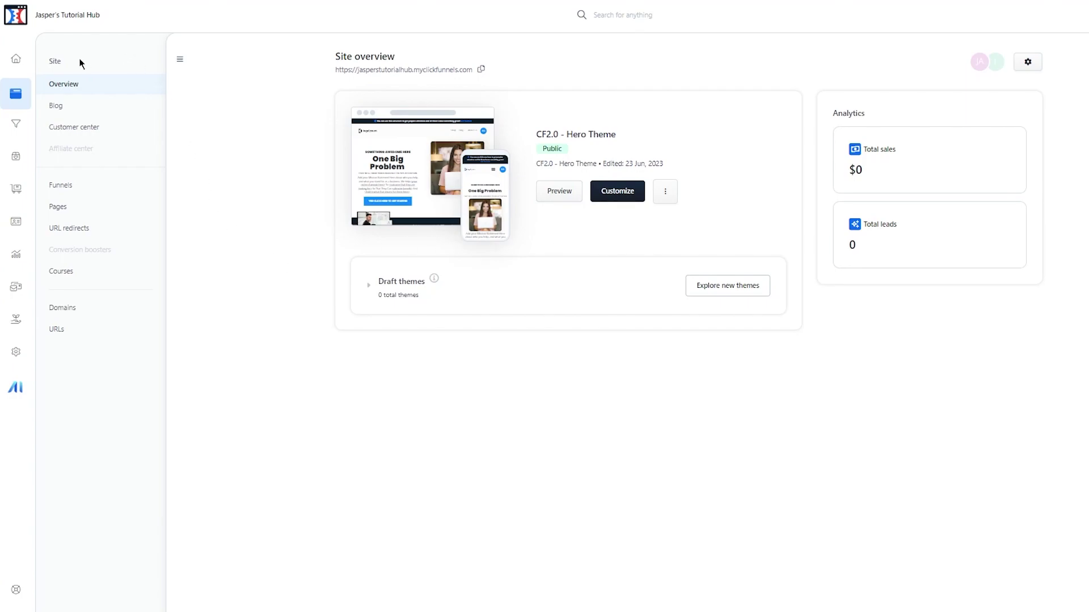
- Visit the Blog and Customer center pages, then list the two Test Mode funnels
left_click(63, 105)
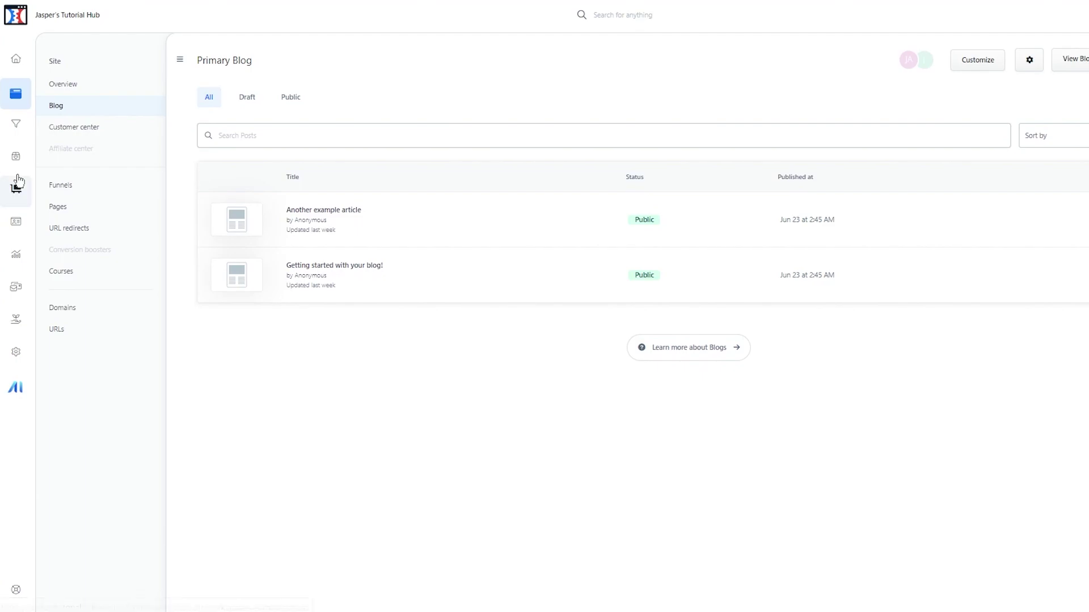
left_click(128, 105)
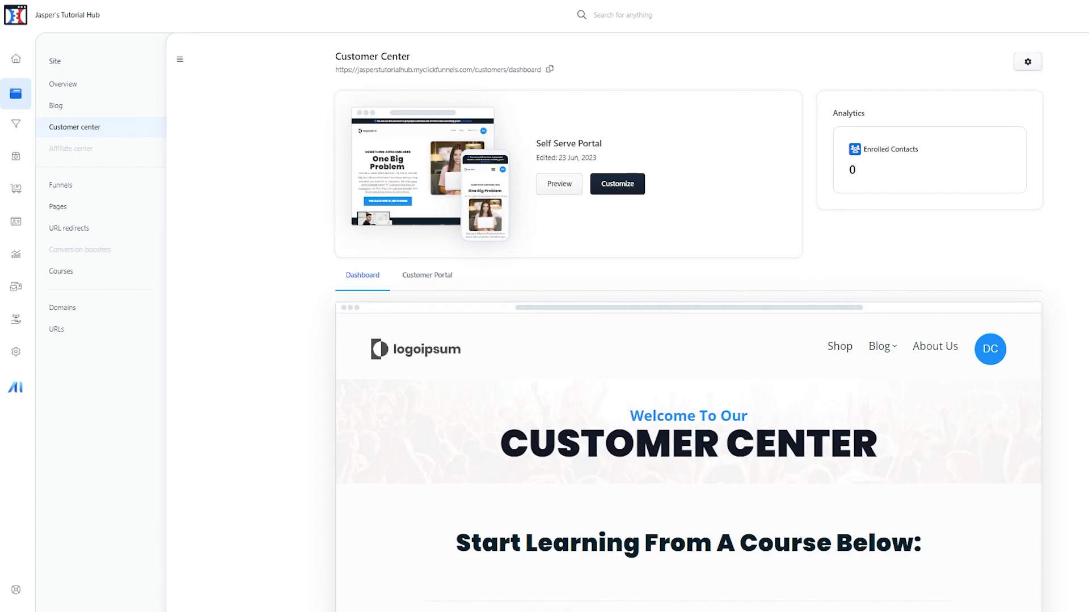
left_click(116, 184)
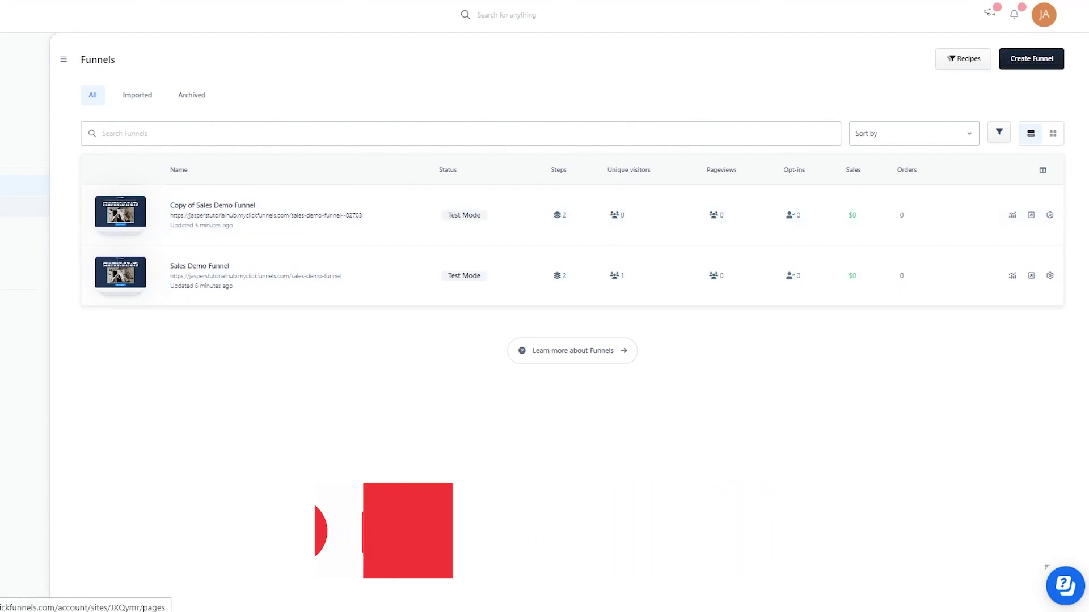
left_click(23, 206)
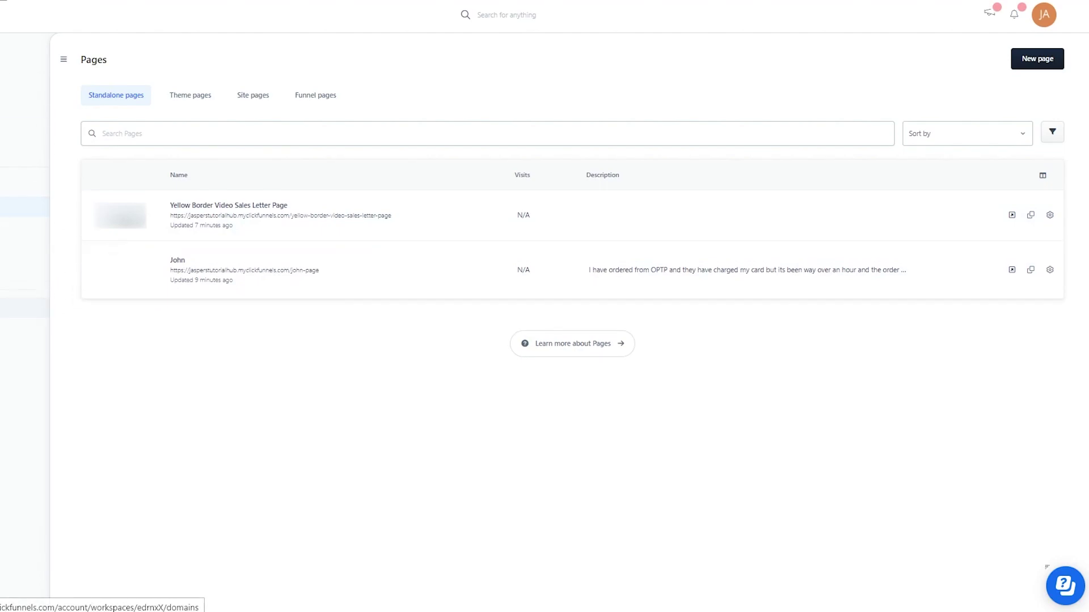
left_click(23, 308)
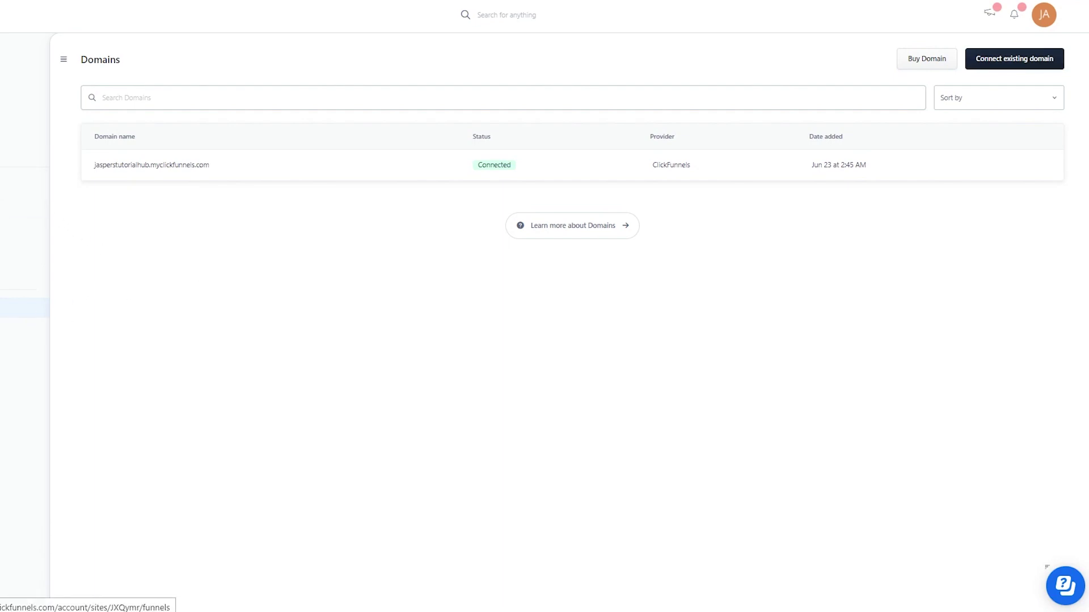
left_click(23, 185)
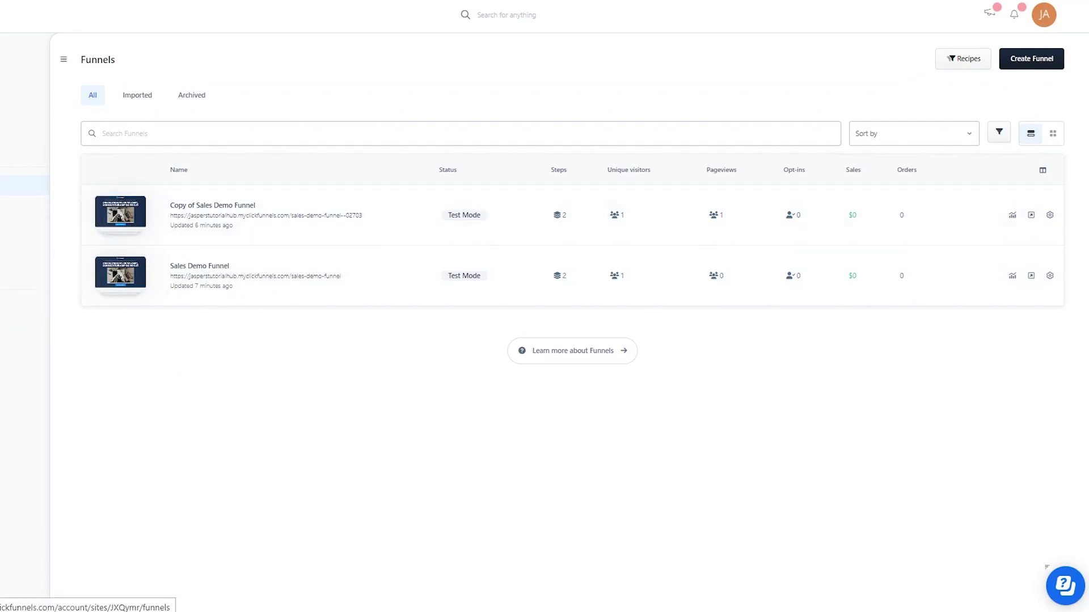
- Look through Products and Product Tags, then open the empty Orders page
left_click(23, 84)
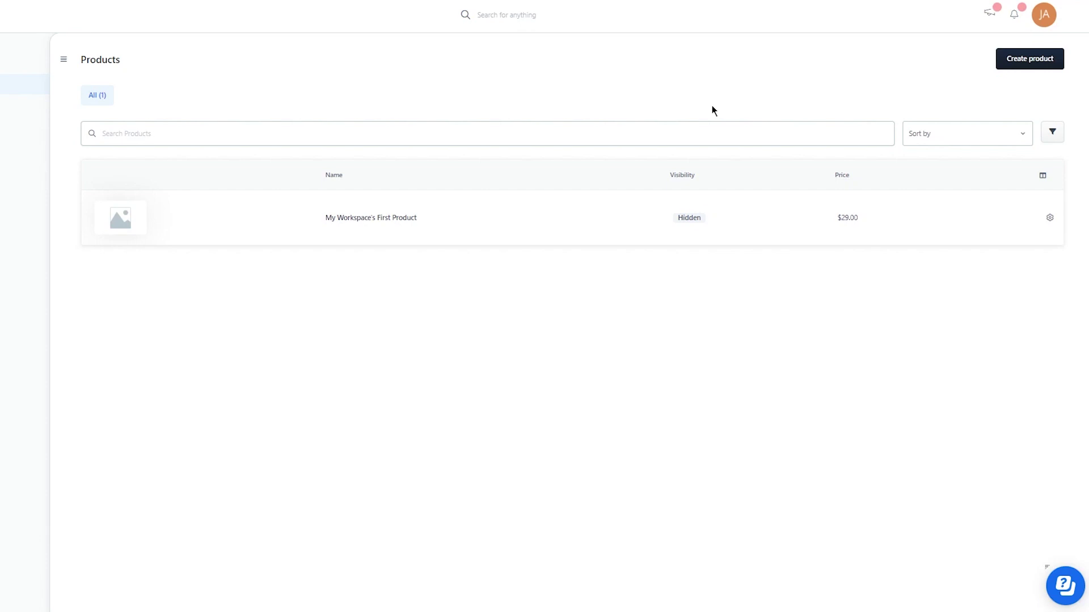
left_click(80, 181)
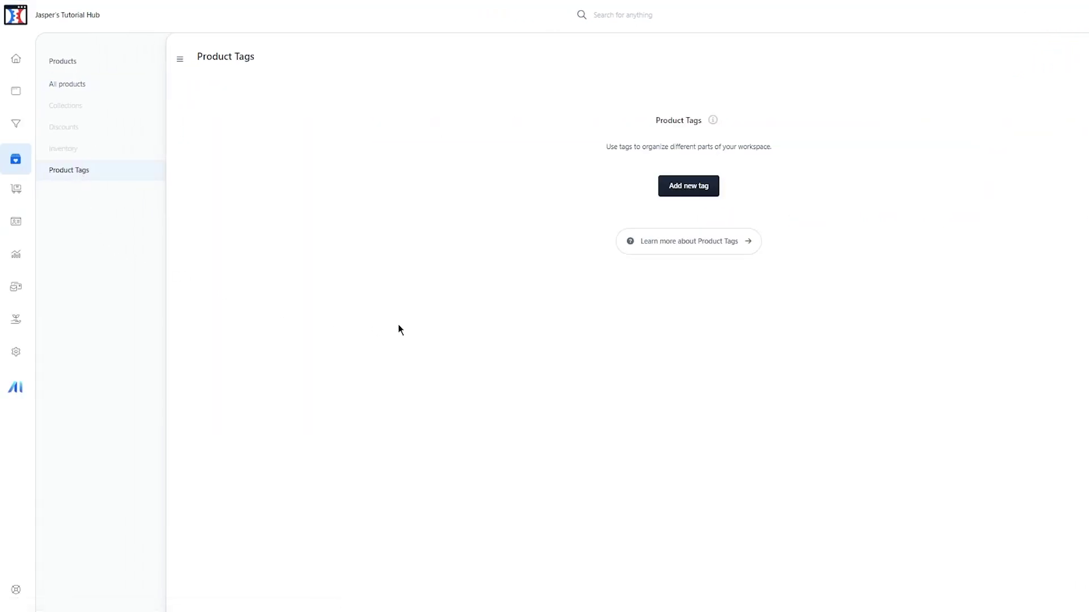
left_click(20, 191)
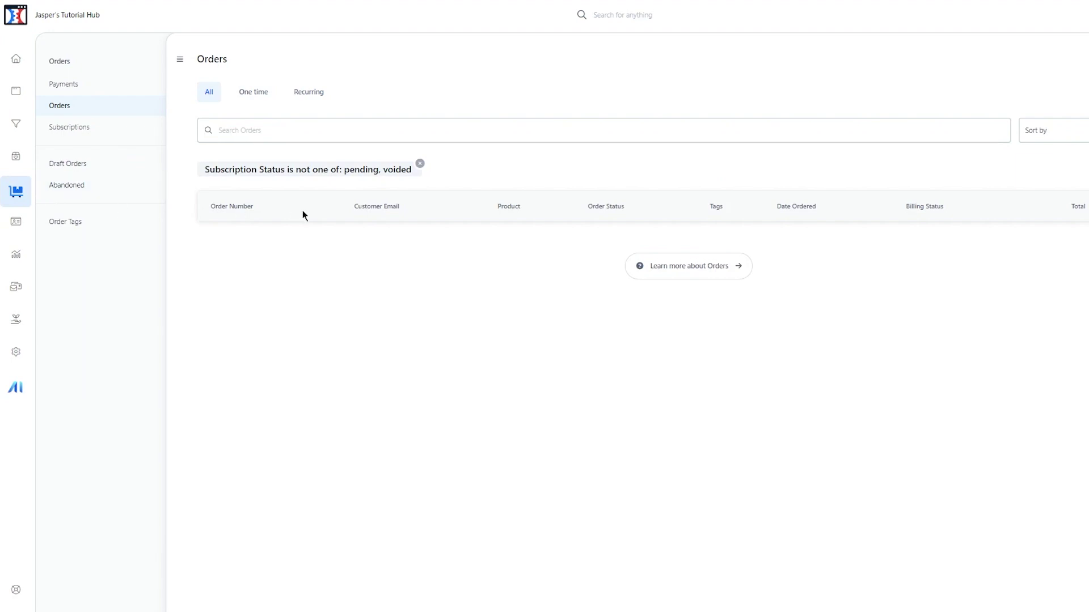
left_click_drag(204, 169, 516, 175)
left_click(553, 334)
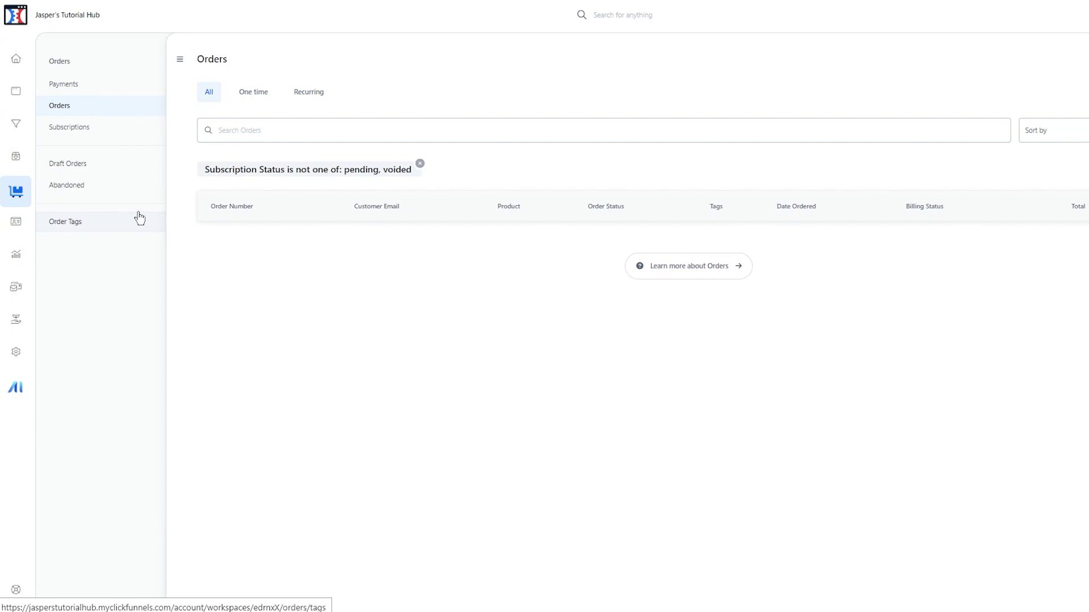
- Show All contacts, which is empty and offers adding or CSV import
left_click(16, 237)
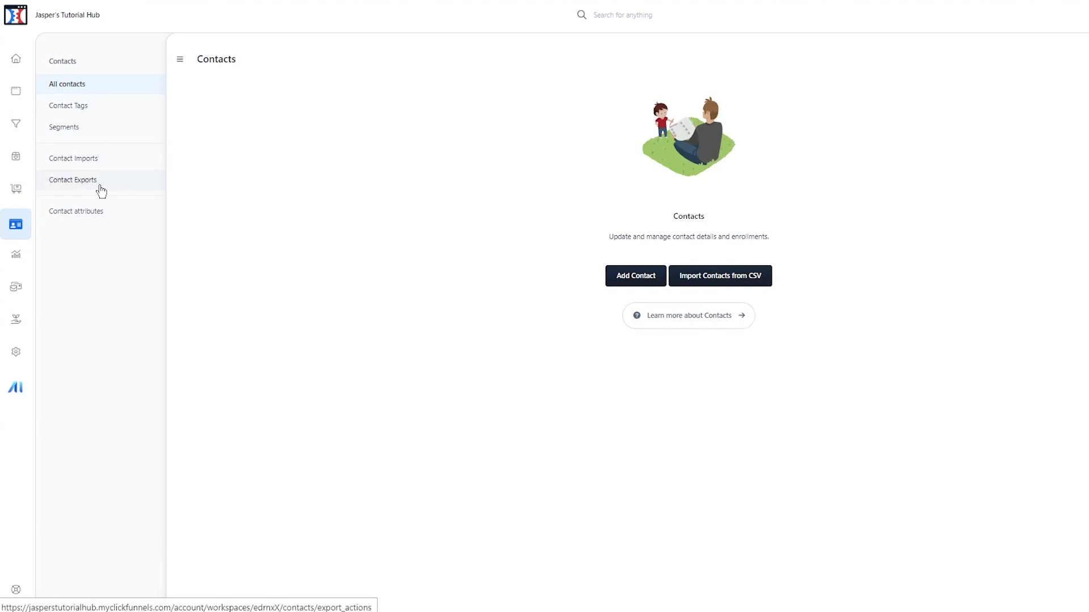
- View Analytics Overview: 0 orders, 0 opt-ins, 5 pageviews, 0.0% conversion for Jun 21–27 2023
left_click(24, 270)
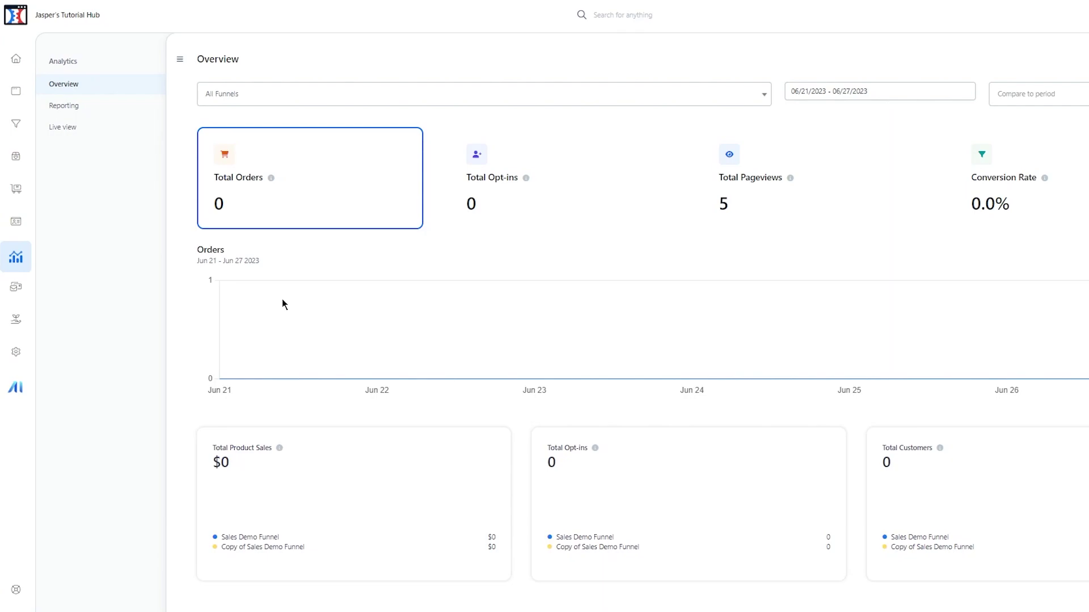
scroll(828, 290, "down", 1)
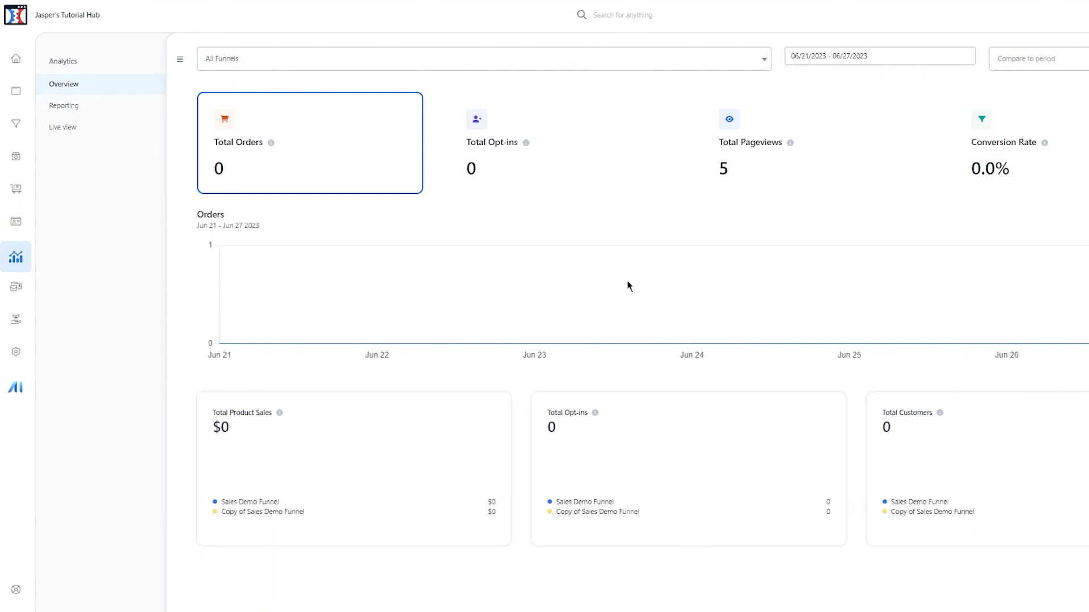
scroll(618, 292, "up", 1)
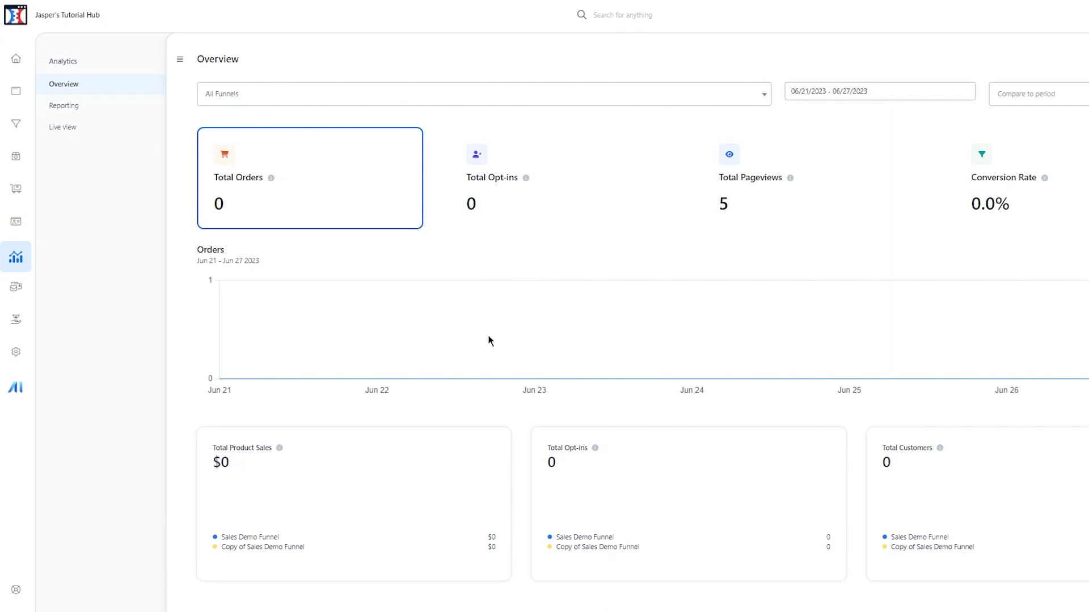
- From the Dashboard, create a blank funnel keeping the default name 'New Funnel'
left_click(10, 58)
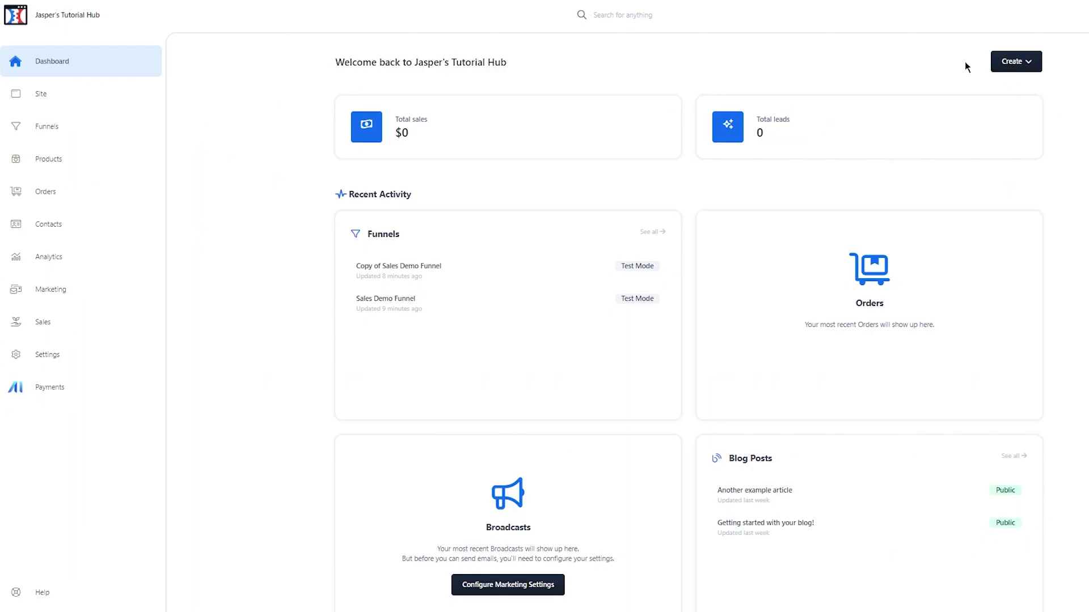
left_click(1018, 61)
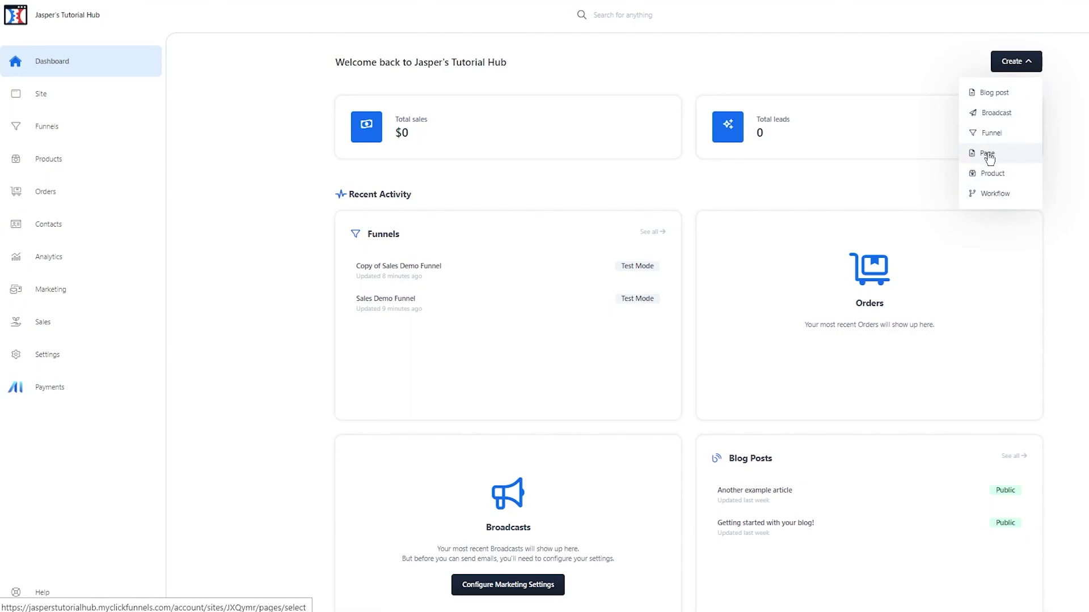
left_click(989, 133)
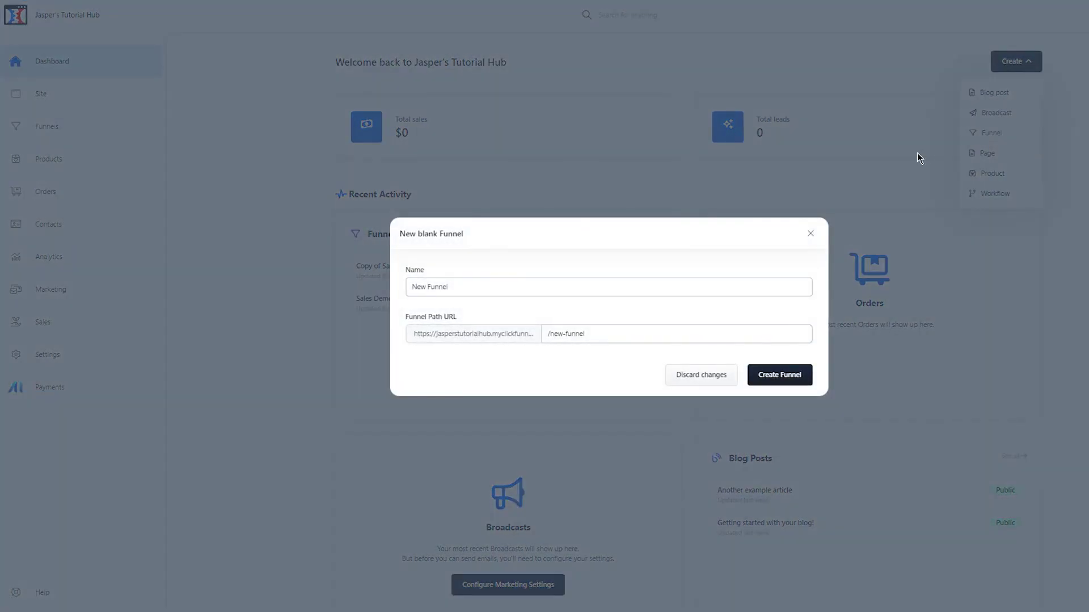
left_click(794, 374)
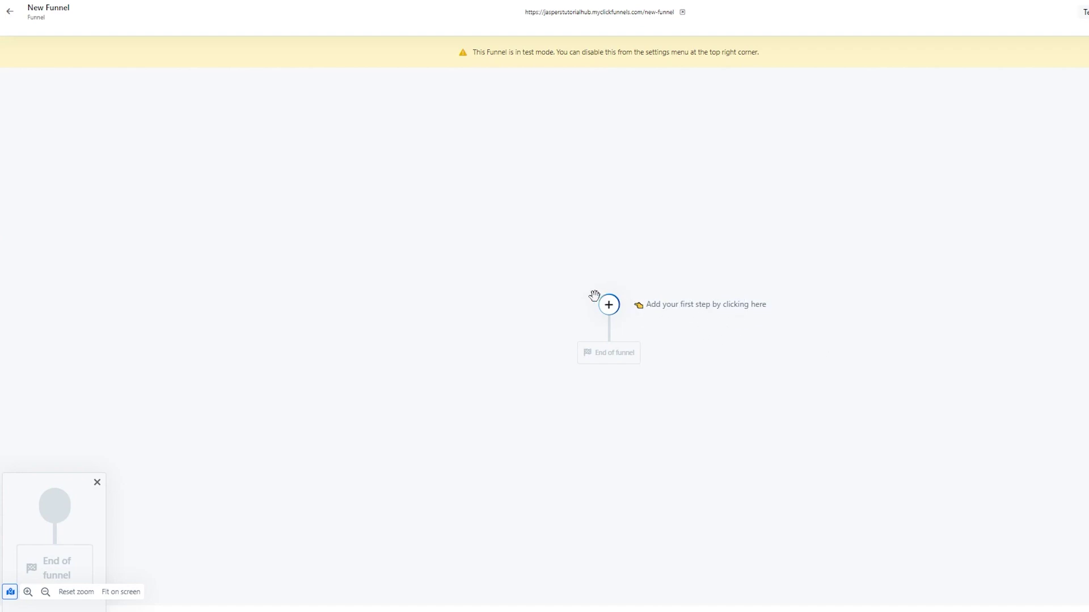
- Add a first page step from the Orange Company Homepage template, named 'bchjv kj jkb'
left_click(609, 307)
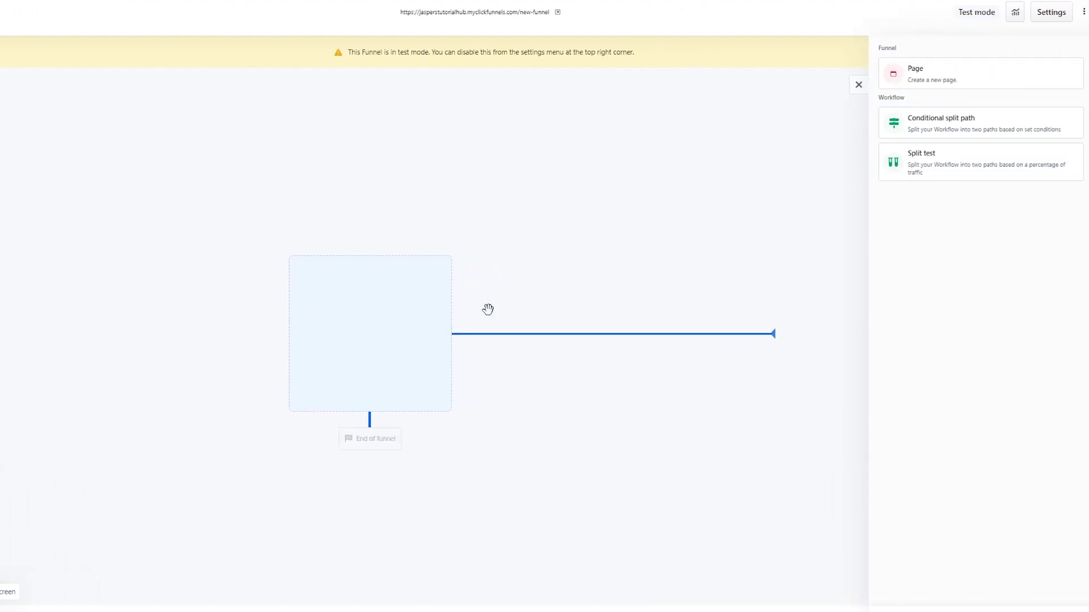
left_click(1084, 61)
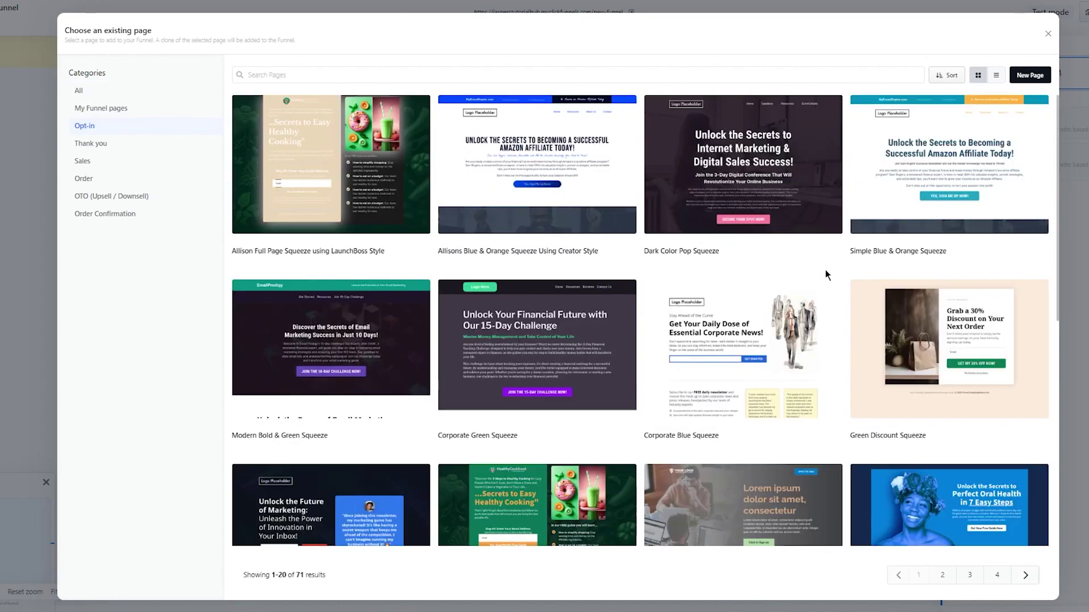
mouse_move(793, 173)
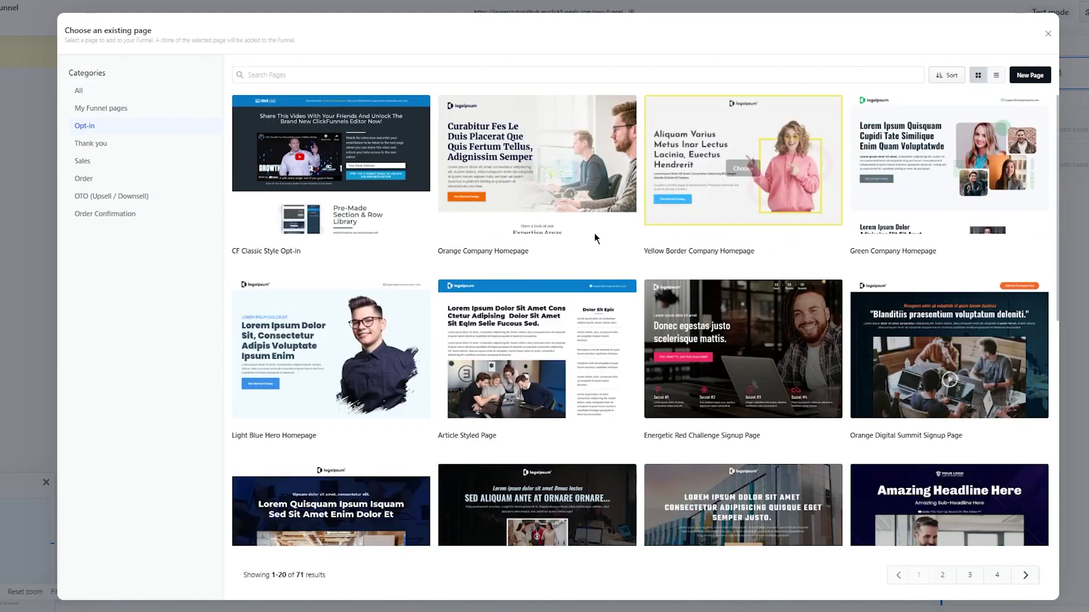
left_click(537, 169)
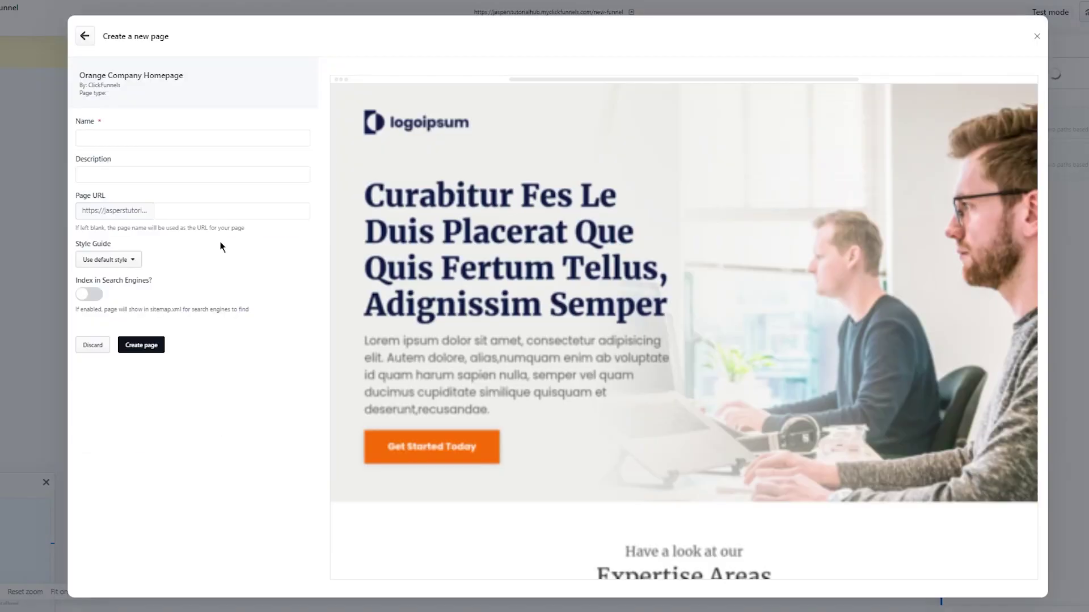
left_click(145, 140)
type("bchjv kj jkb")
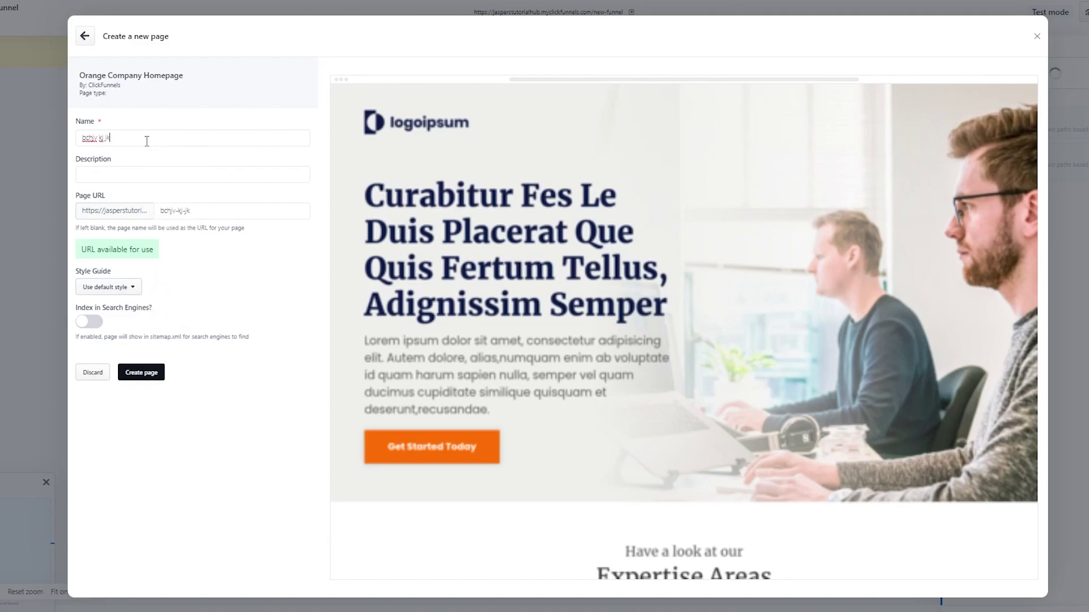
left_click(139, 373)
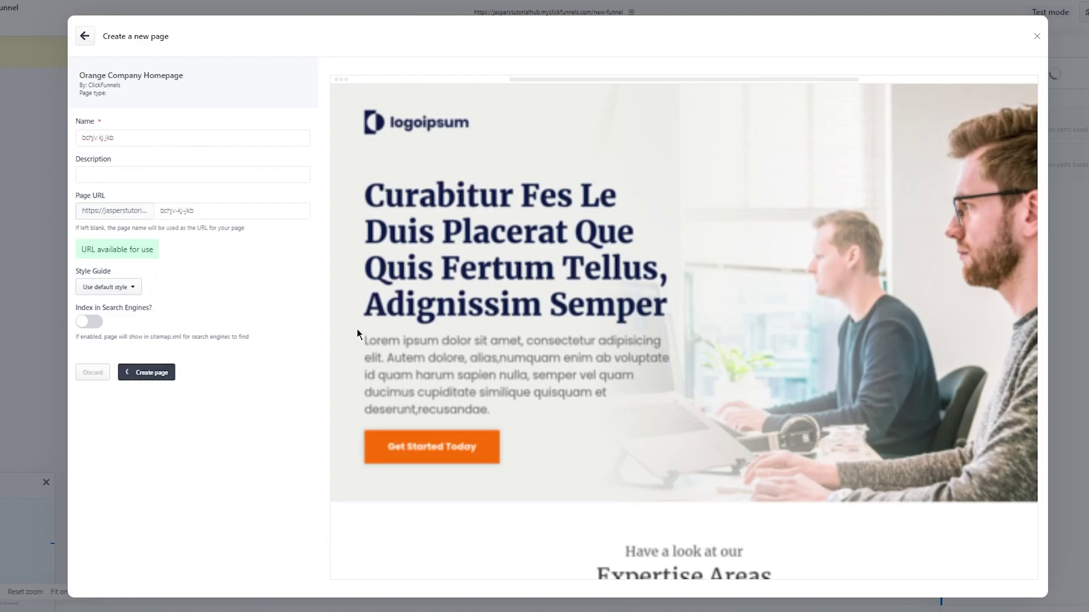